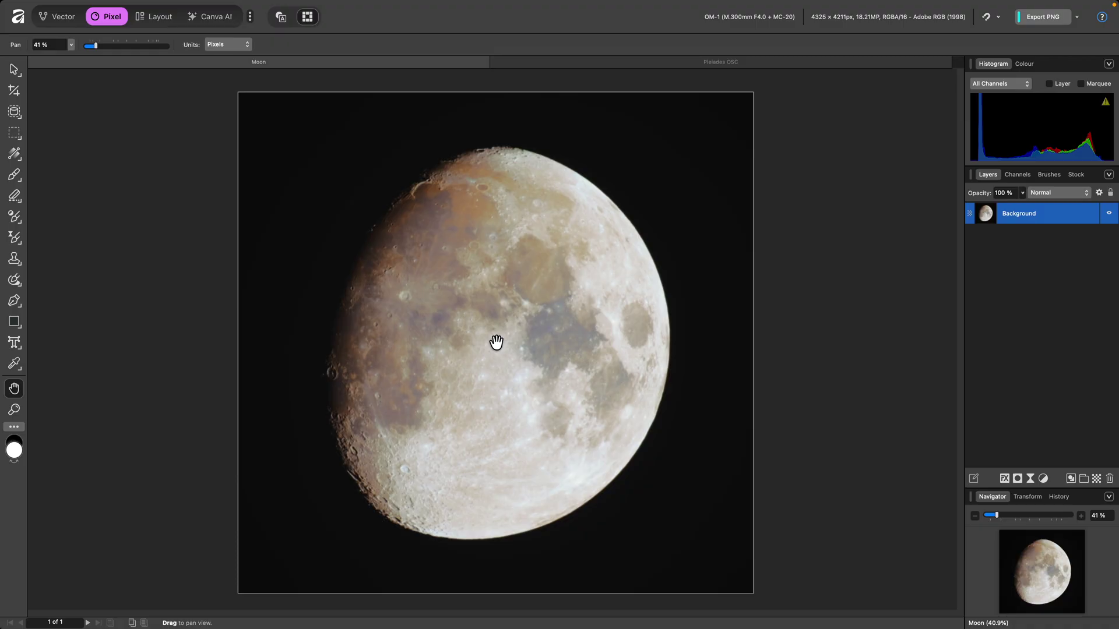
Step: Nest a Live Multi Band Sharpen filter on the Moon's Background layer from the Pixel menu
{"action": "mouse_move", "coordinate": [337, 6]}
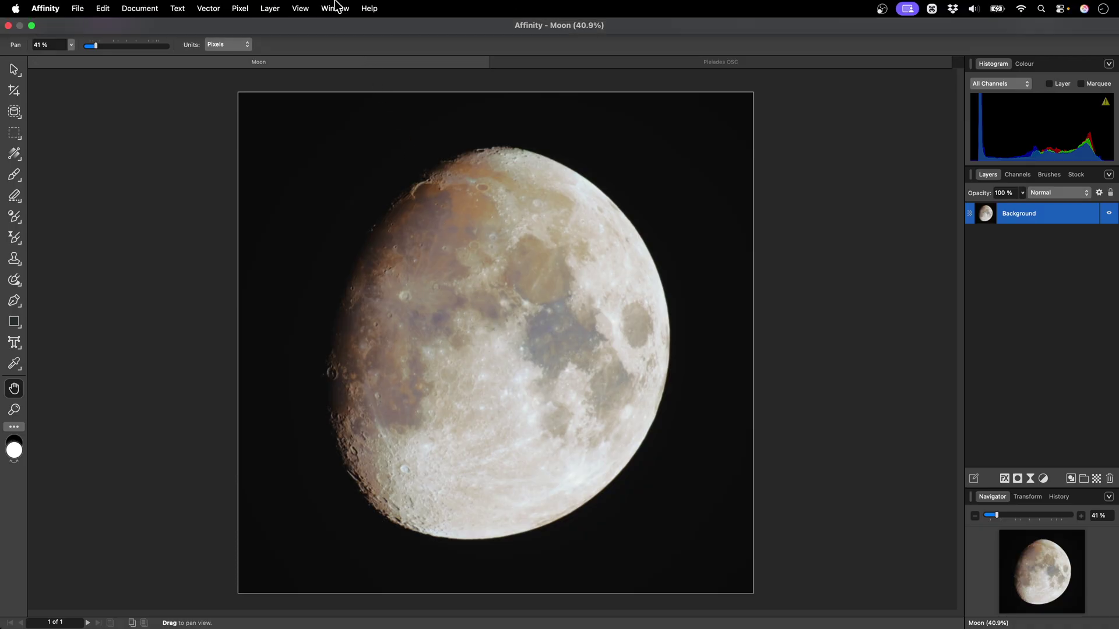
{"action": "left_click", "coordinate": [245, 10]}
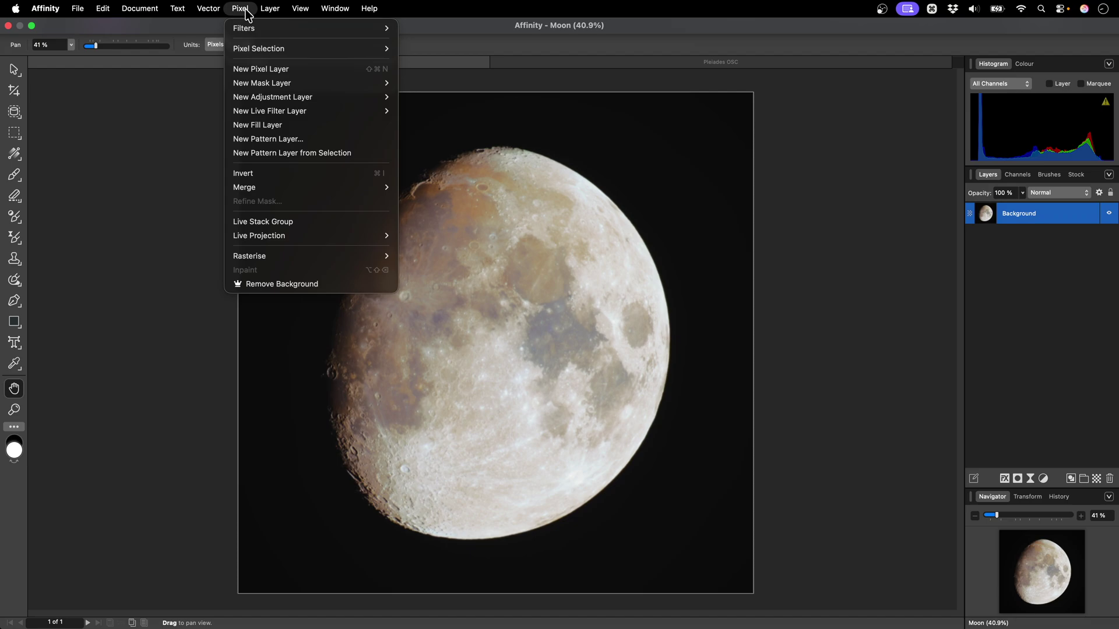
{"action": "mouse_move", "coordinate": [303, 111]}
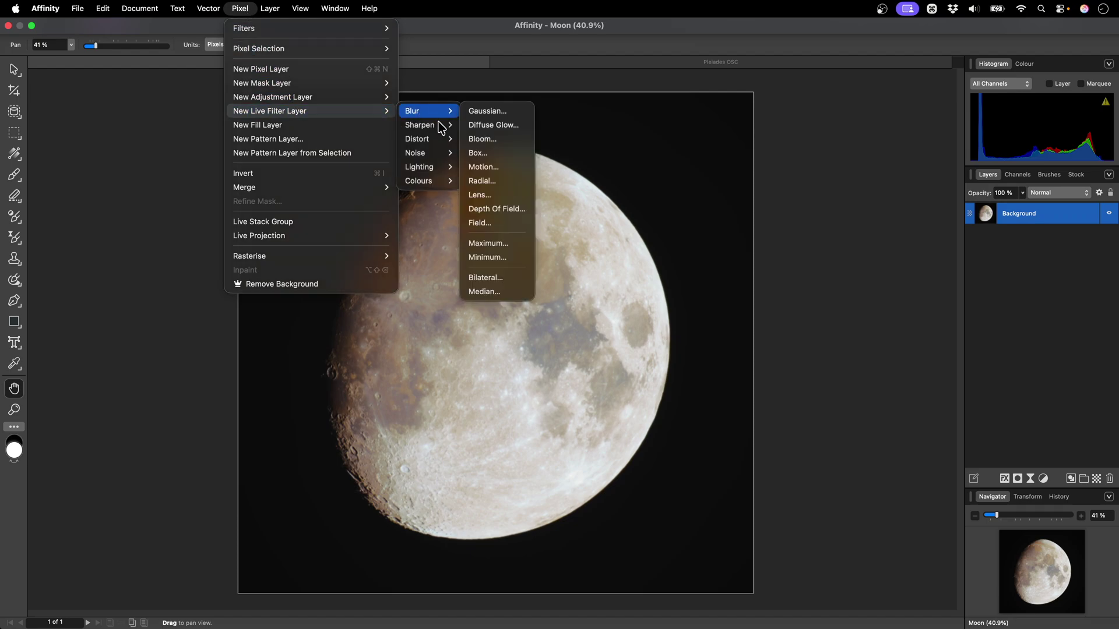
{"action": "mouse_move", "coordinate": [443, 125]}
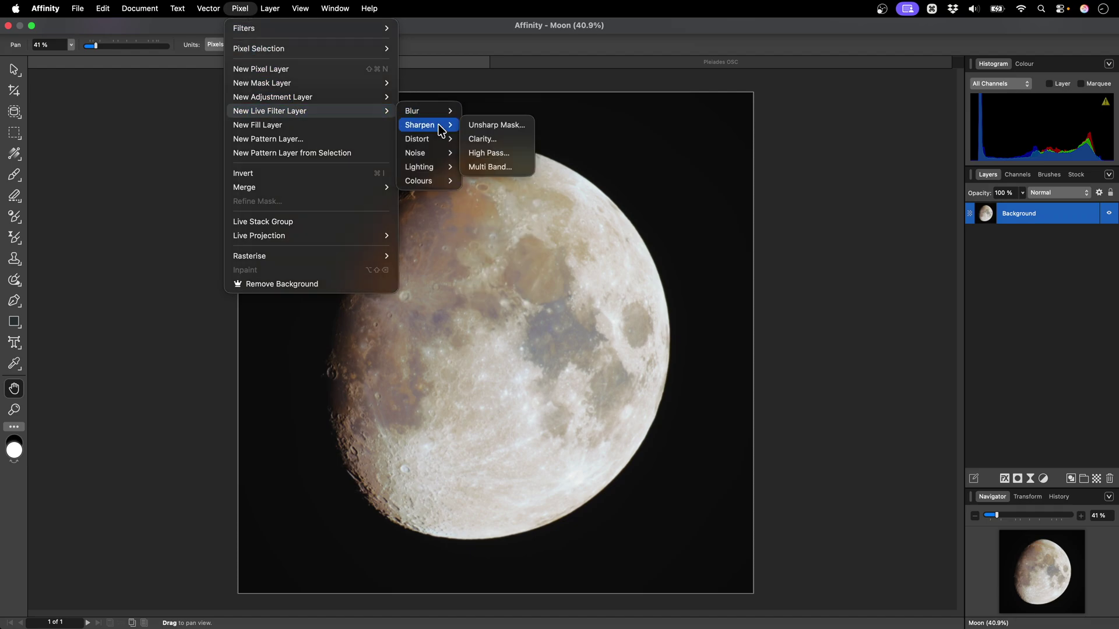
{"action": "left_click", "coordinate": [512, 167]}
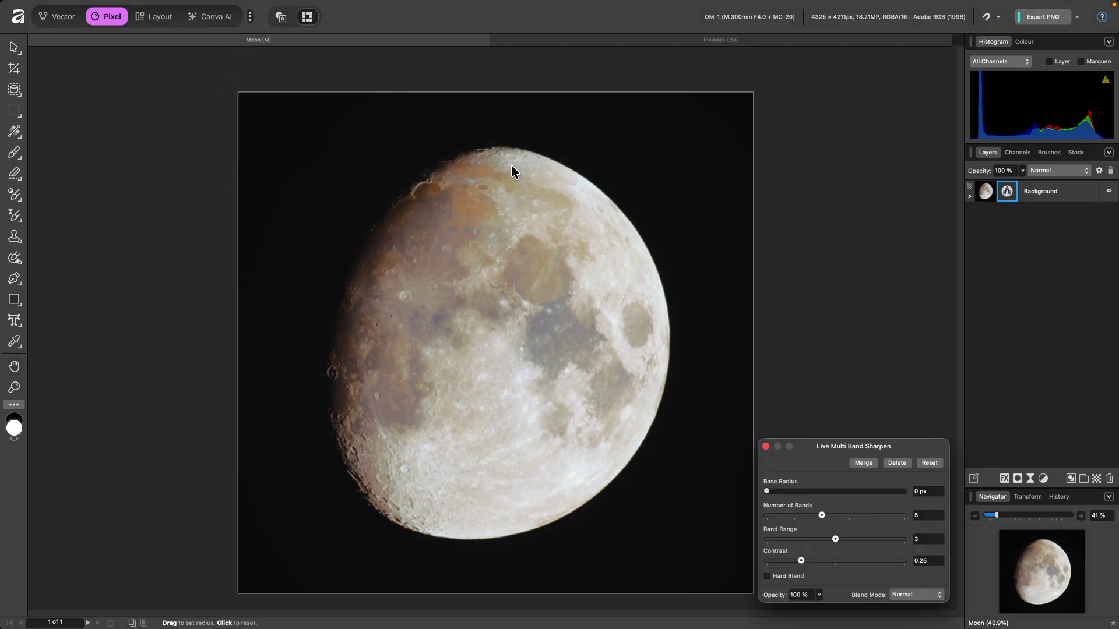
Step: View the moon at 100%, then set Base Radius to 2 px and Number of Bands to 8
{"action": "key", "text": "super+1"}
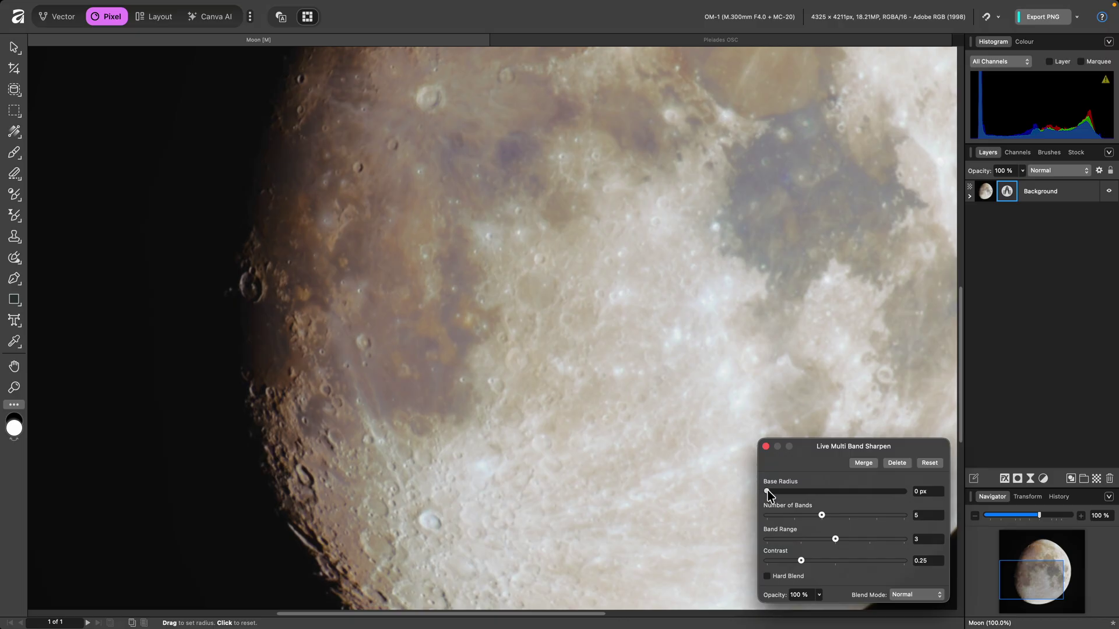
{"action": "left_click_drag", "start_coordinate": [767, 491], "coordinate": [907, 508]}
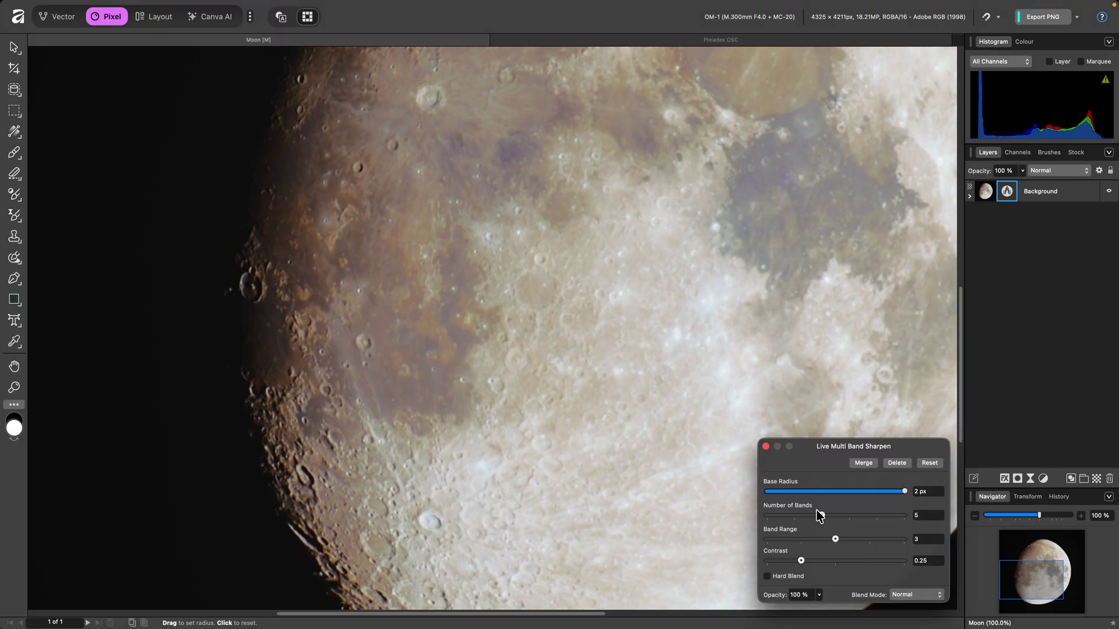
{"action": "left_click_drag", "start_coordinate": [821, 515], "coordinate": [900, 519]}
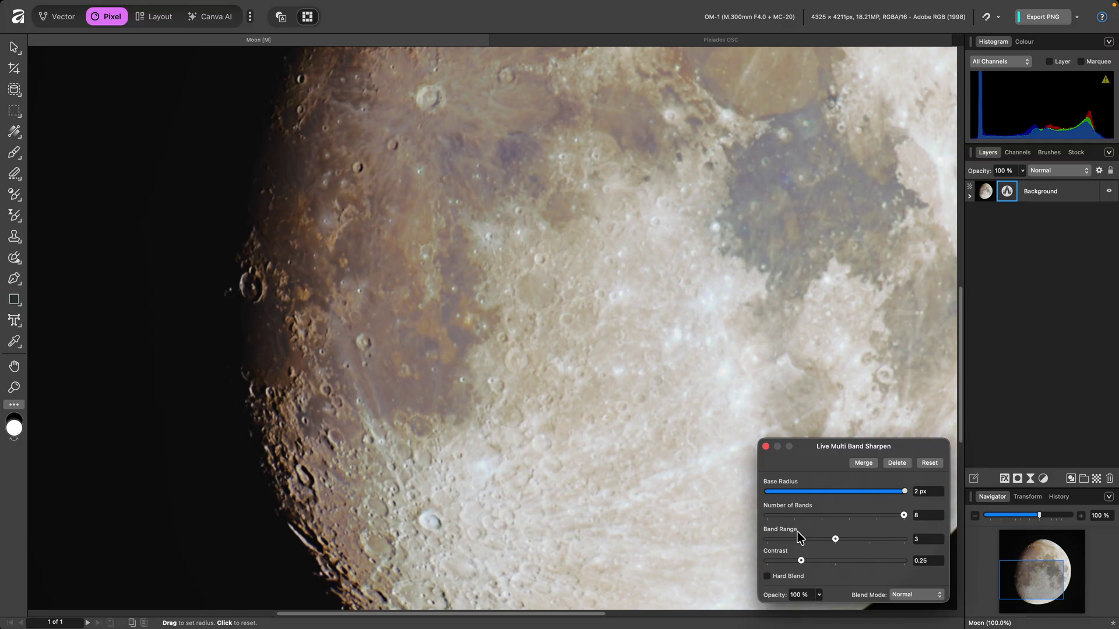
Step: Set Band Range to 1 and Contrast to 0, and enable Hard Blend
{"action": "left_click_drag", "start_coordinate": [835, 539], "coordinate": [780, 546]}
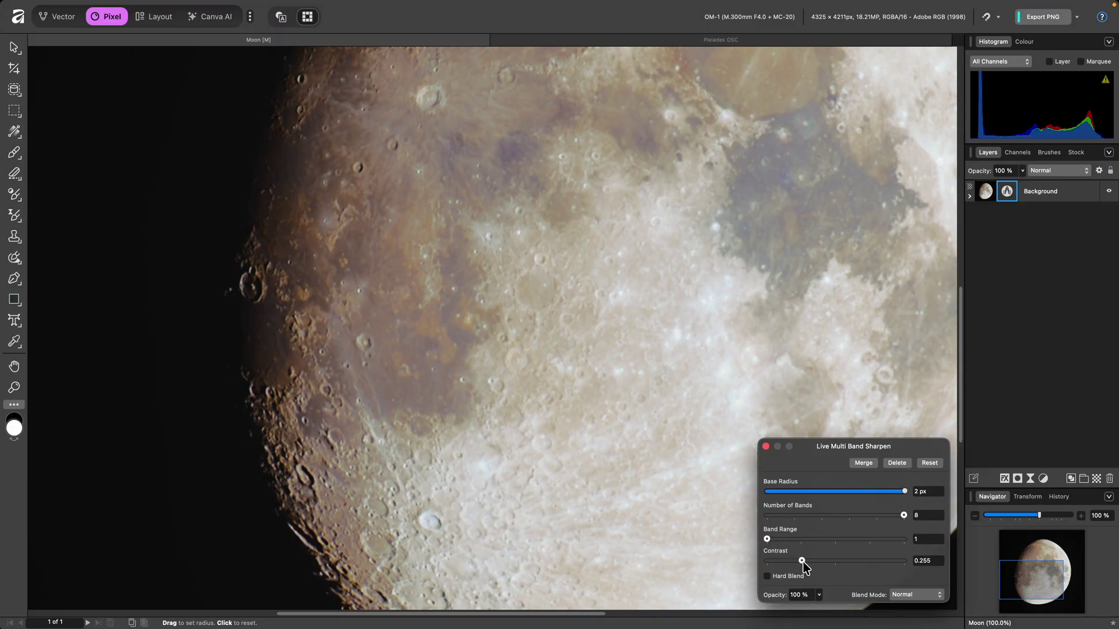
{"action": "left_click_drag", "start_coordinate": [802, 563], "coordinate": [768, 564]}
{"action": "left_click", "coordinate": [802, 581]}
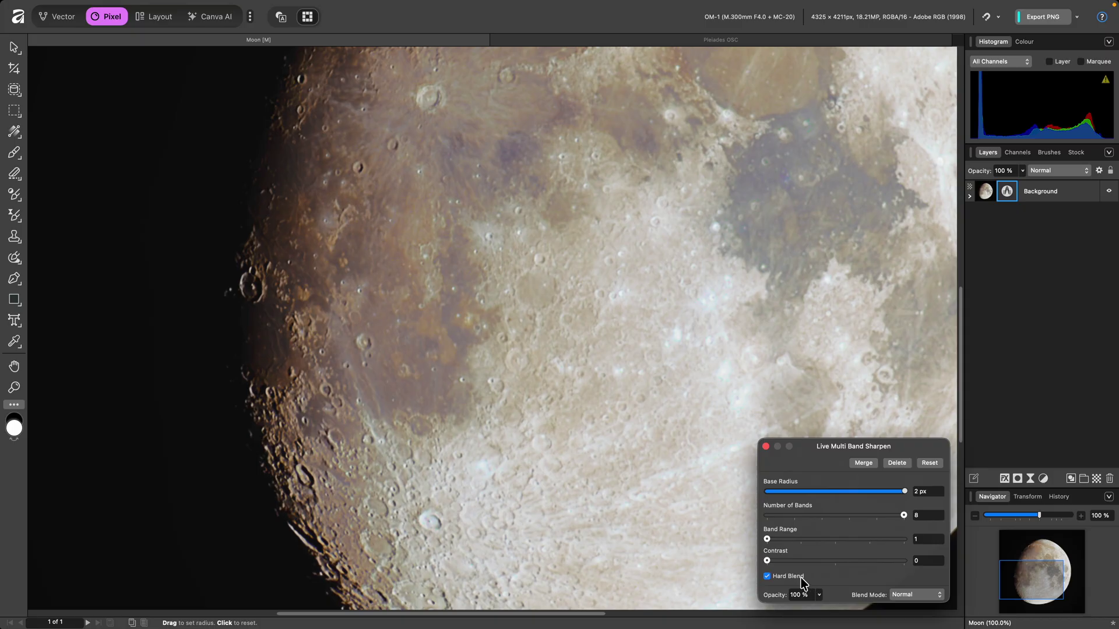
Step: Disable Hard Blend at band range 5, then duplicate the sharpen with 1 px radius, range 1, contrast 0.5
{"action": "left_click", "coordinate": [790, 579]}
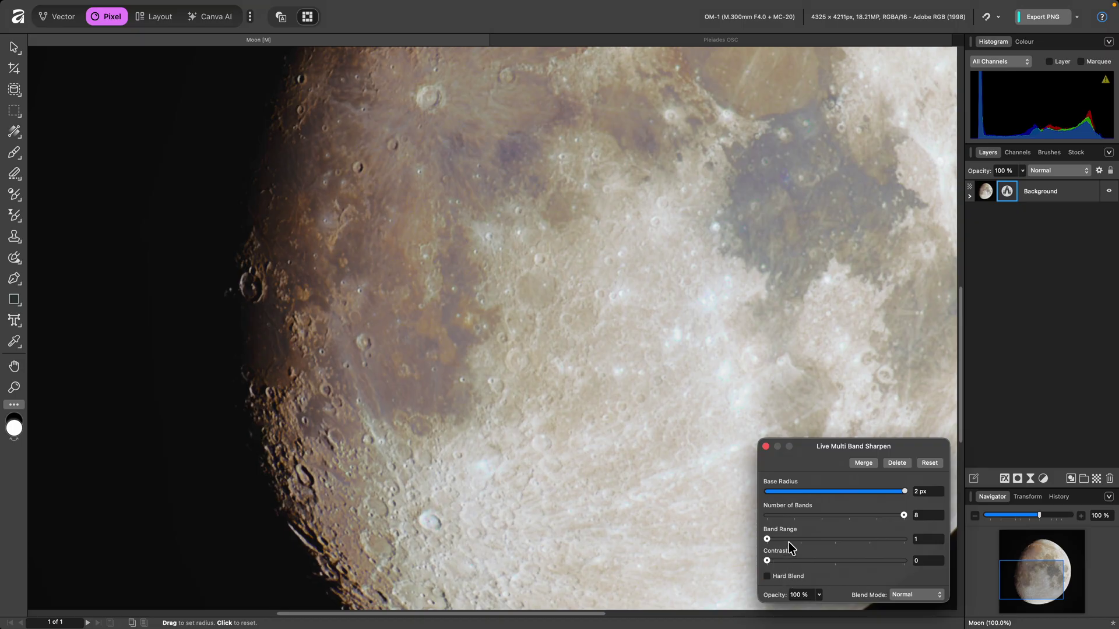
{"action": "left_click_drag", "start_coordinate": [788, 540], "coordinate": [902, 541]}
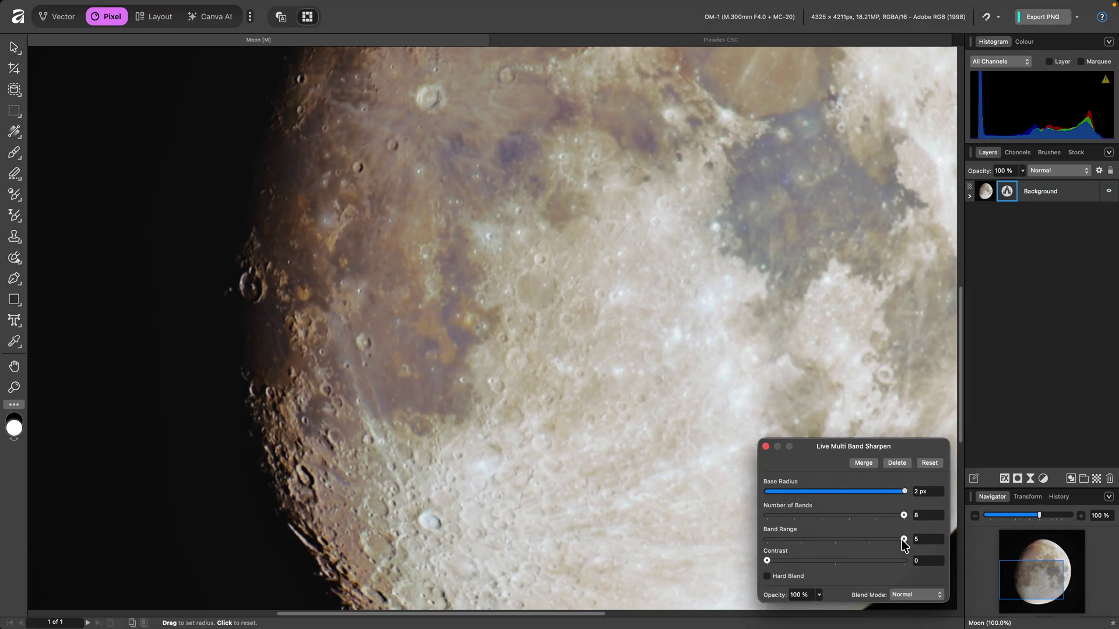
{"action": "key", "text": "super+j"}
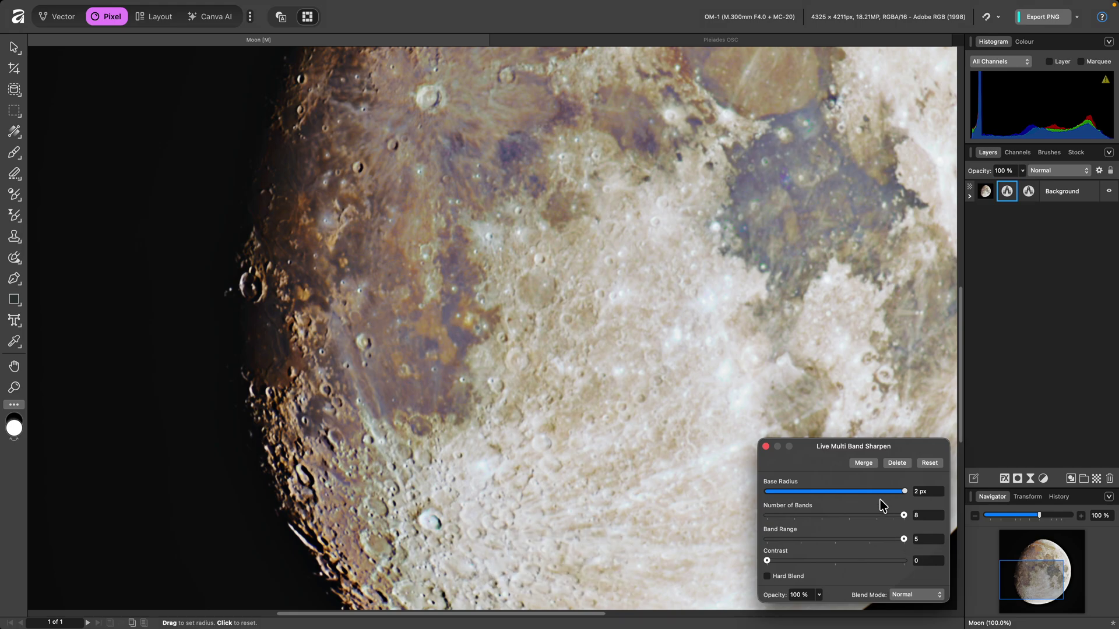
{"action": "left_click_drag", "start_coordinate": [885, 492], "coordinate": [836, 495]}
{"action": "left_click_drag", "start_coordinate": [902, 539], "coordinate": [835, 568]}
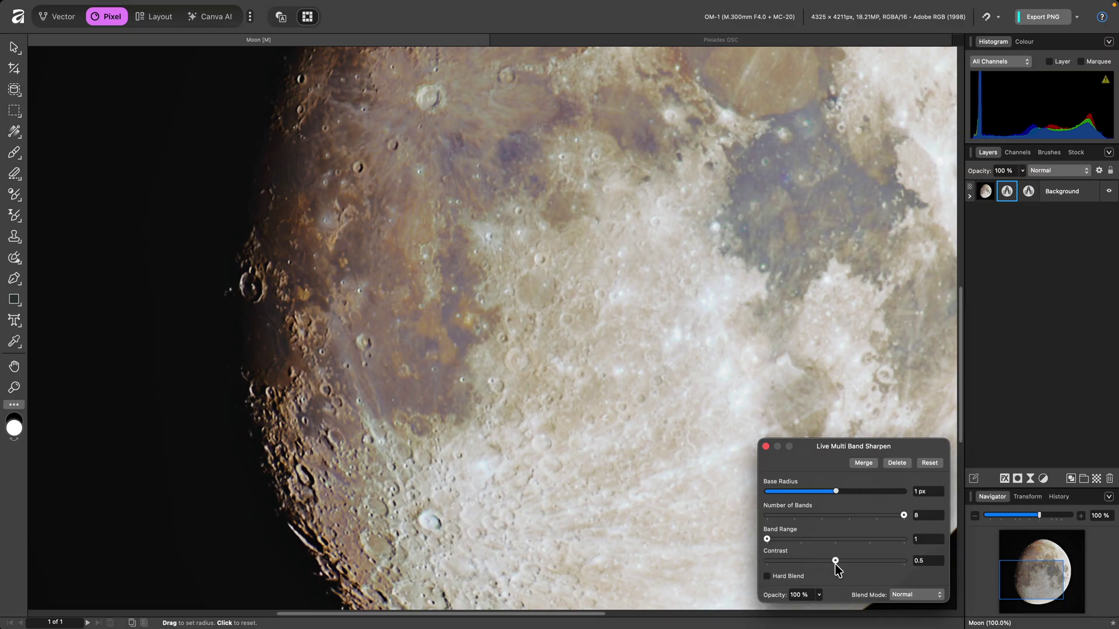
Step: Close the sharpen dialog and toggle both Multi-Band Sharpen layers off and on to compare
{"action": "left_click", "coordinate": [766, 447]}
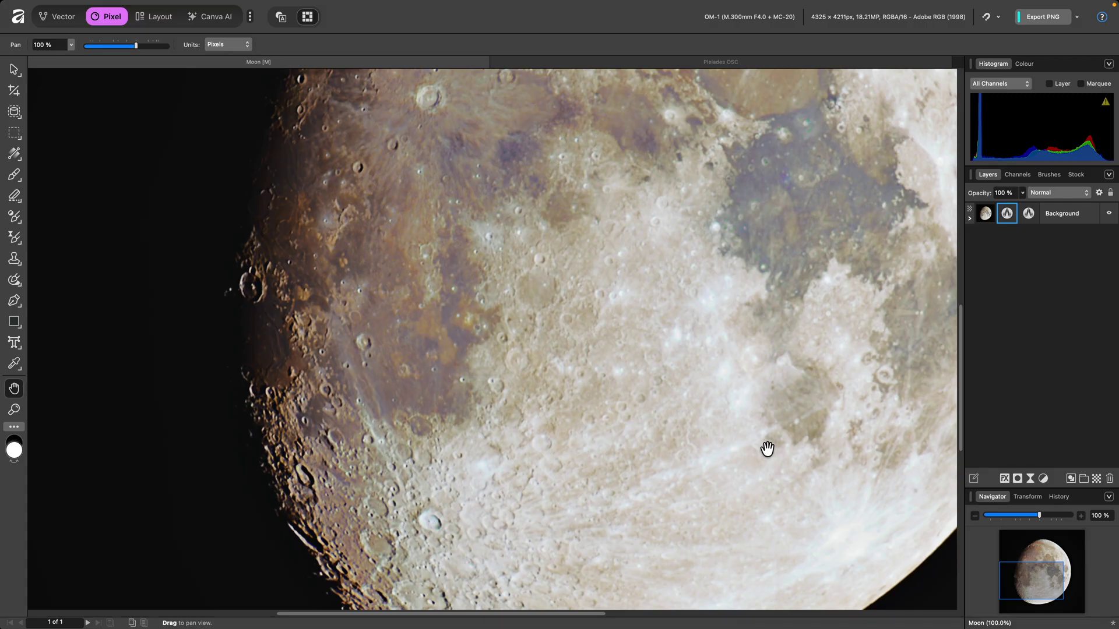
{"action": "left_click", "coordinate": [969, 218]}
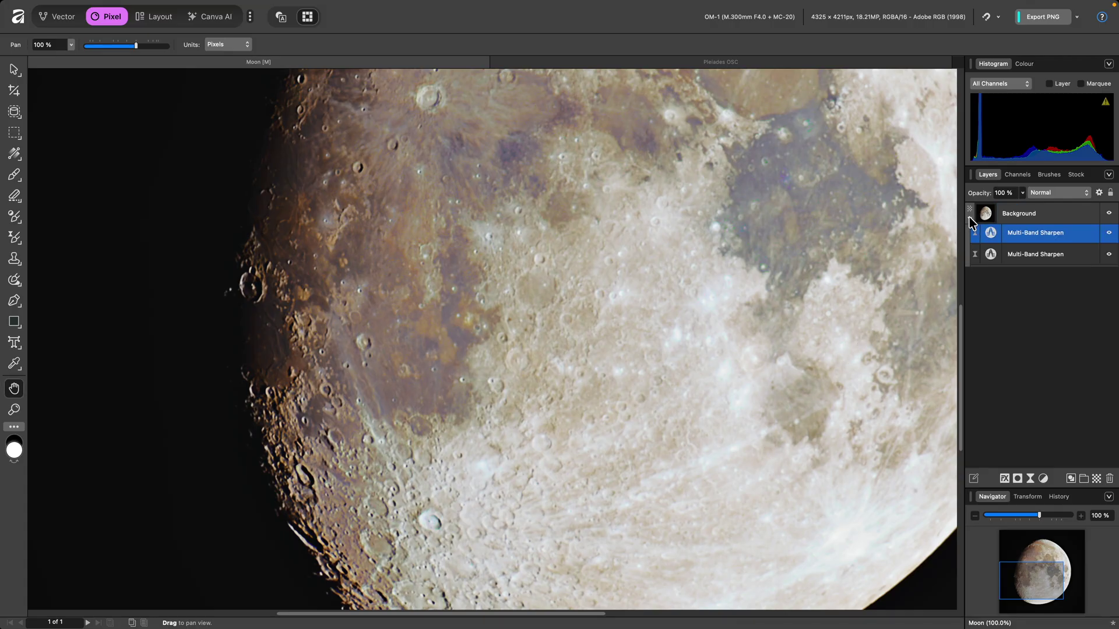
{"action": "left_click", "coordinate": [1081, 261], "text": "shift"}
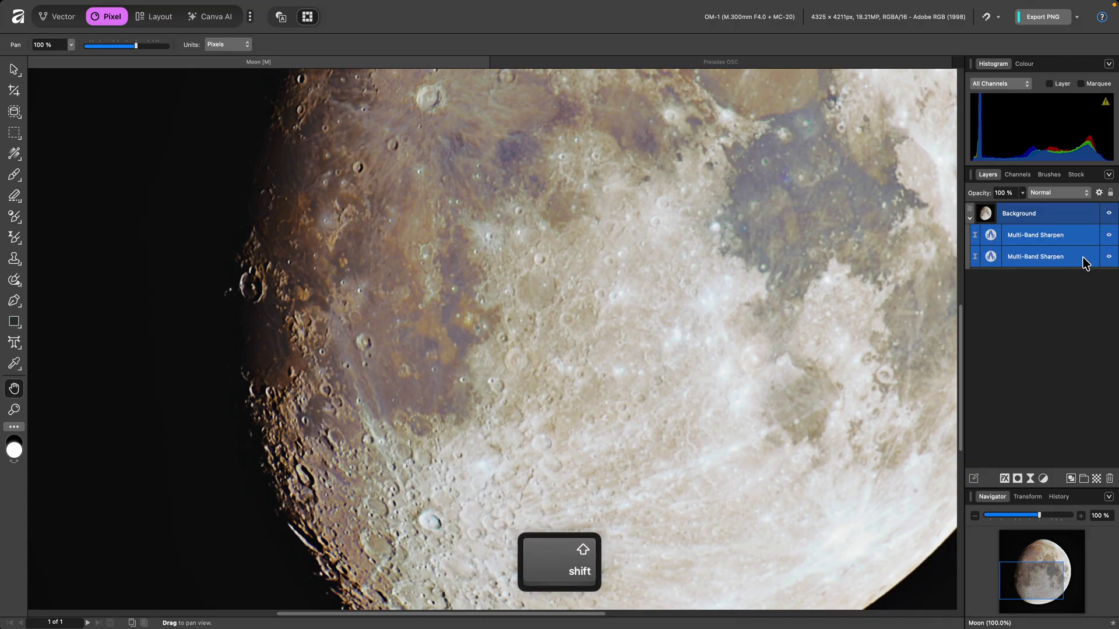
{"action": "left_click", "coordinate": [1108, 236]}
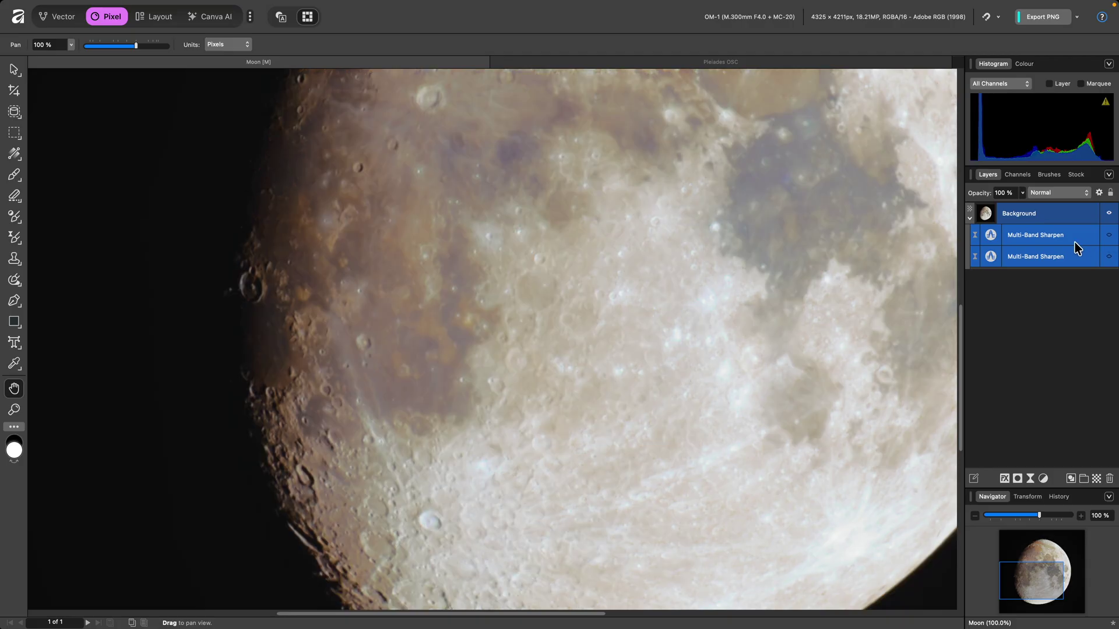
{"action": "left_click", "coordinate": [1109, 236]}
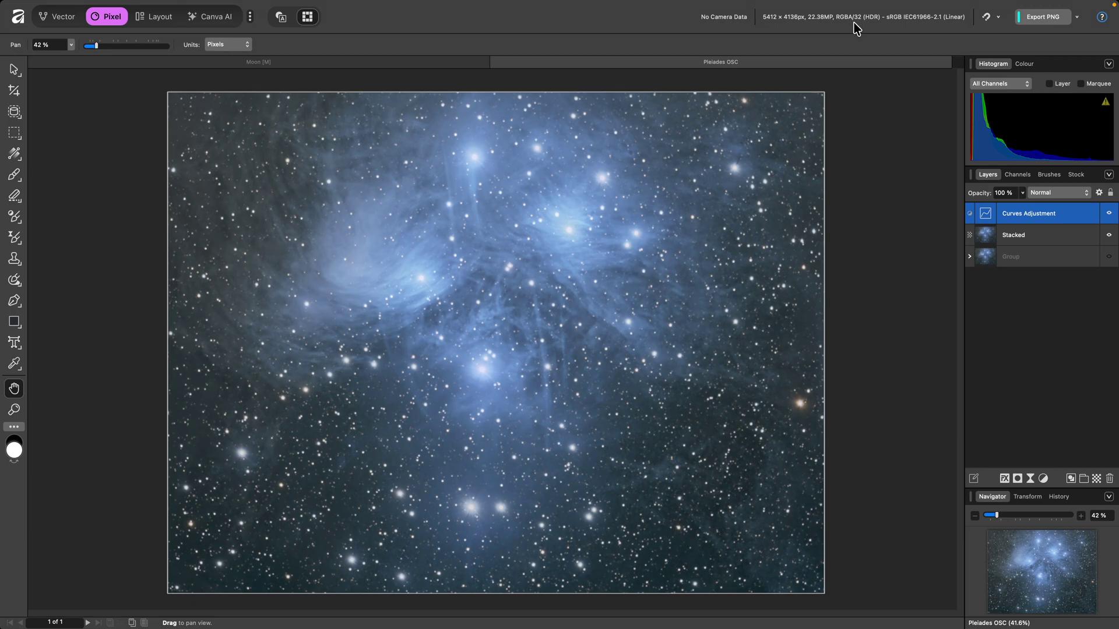
Step: Add a Live Unsharp Mask layer to the Pleiades image with radius 6.1 px and factor 4
{"action": "mouse_move", "coordinate": [594, 3]}
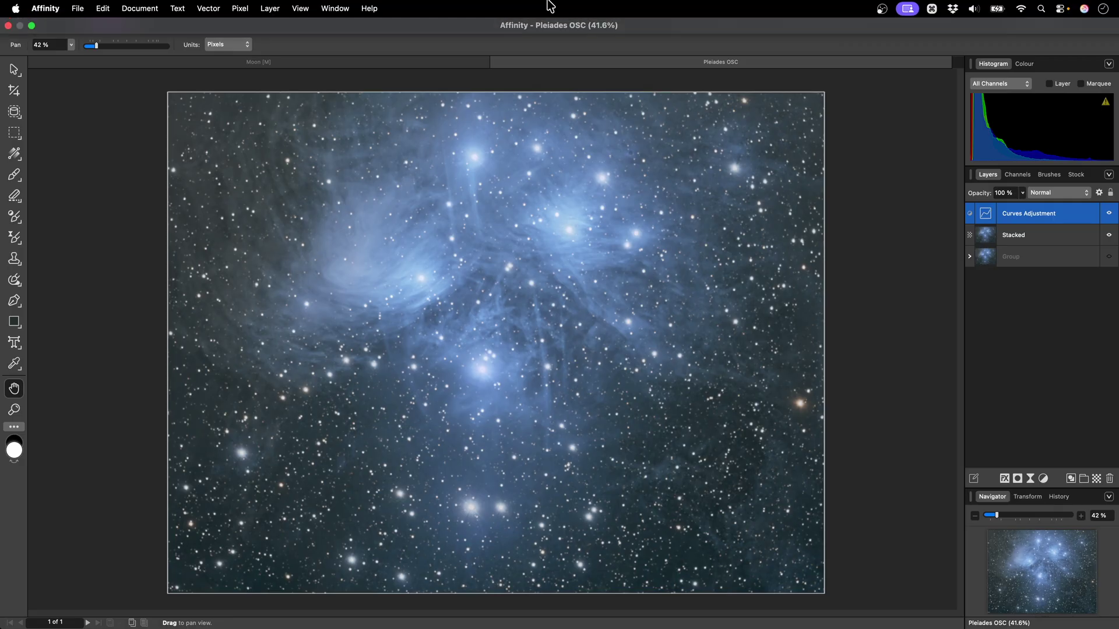
{"action": "left_click", "coordinate": [241, 9]}
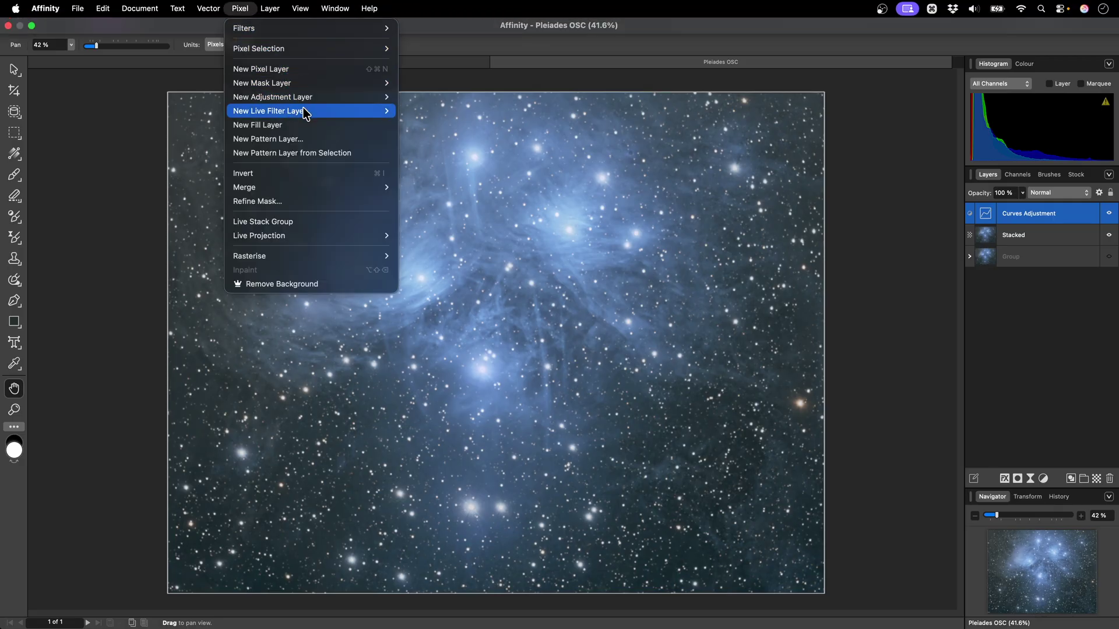
{"action": "mouse_move", "coordinate": [309, 110]}
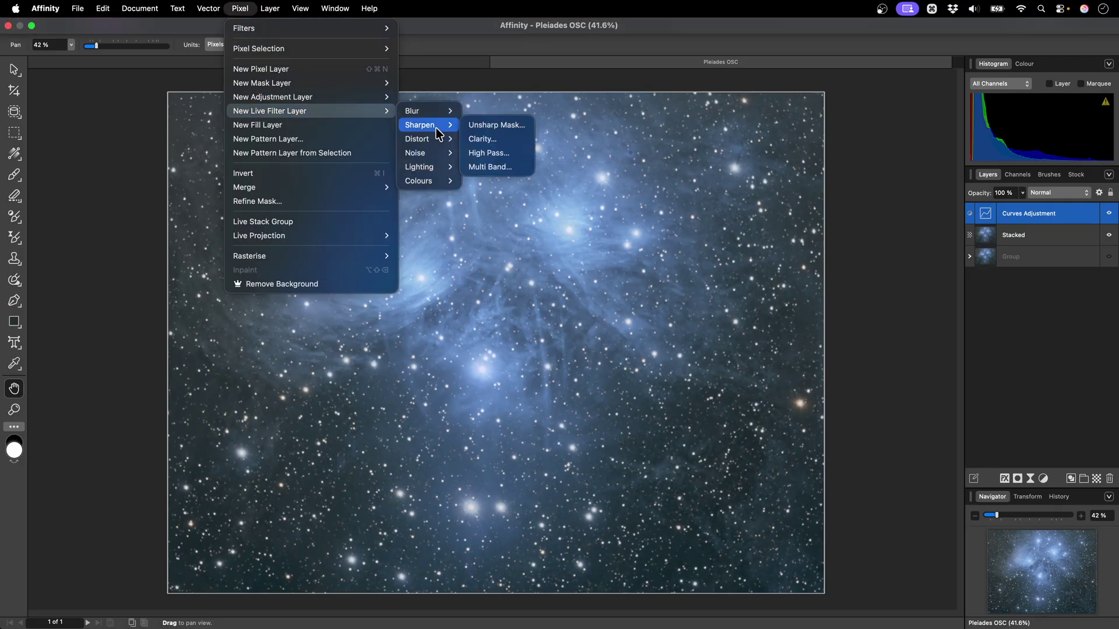
{"action": "left_click", "coordinate": [515, 125]}
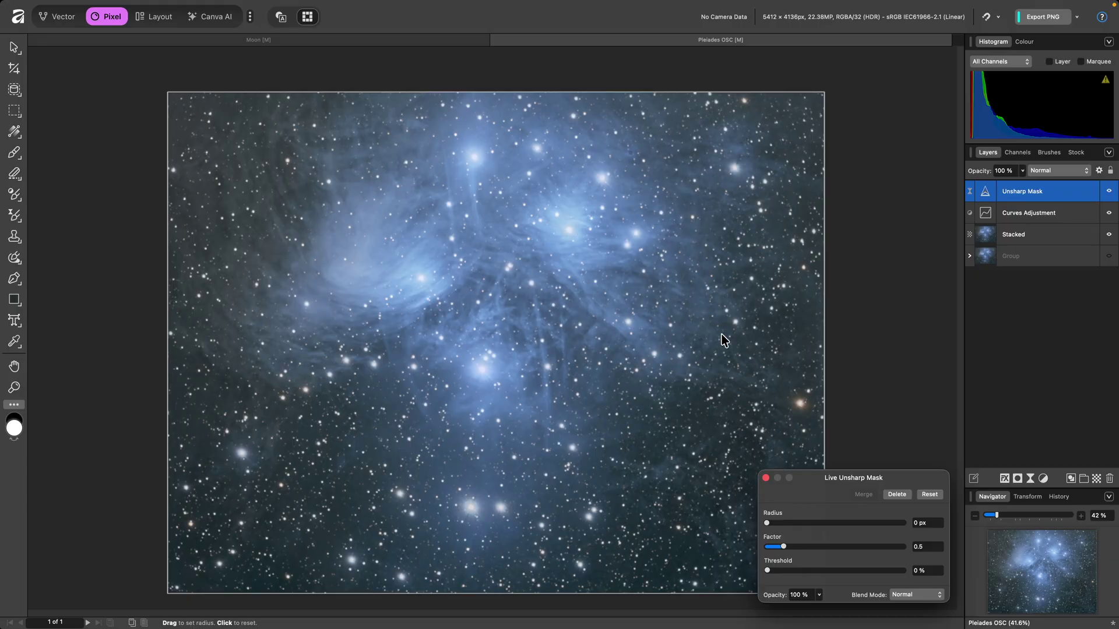
{"action": "left_click_drag", "start_coordinate": [790, 523], "coordinate": [909, 557]}
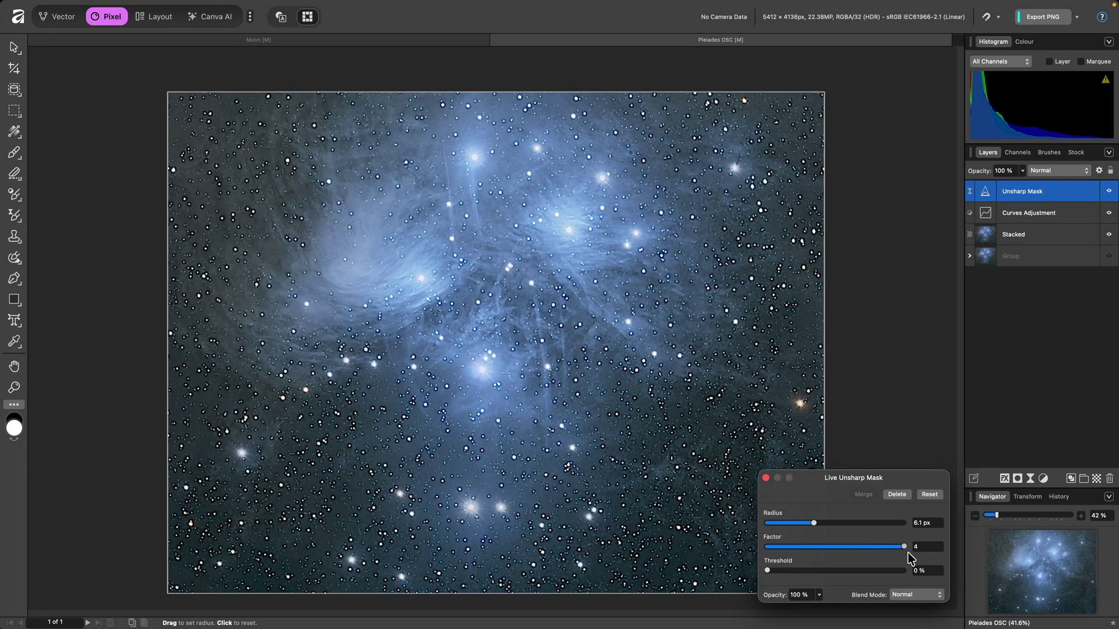
Step: View the stars at 100% and scroll around to inspect the sharpening halos
{"action": "key", "text": "super+1"}
{"action": "scroll", "coordinate": [513, 396], "scroll_direction": "down", "scroll_amount": 10}
{"action": "scroll", "coordinate": [513, 397], "scroll_direction": "left", "scroll_amount": 10}
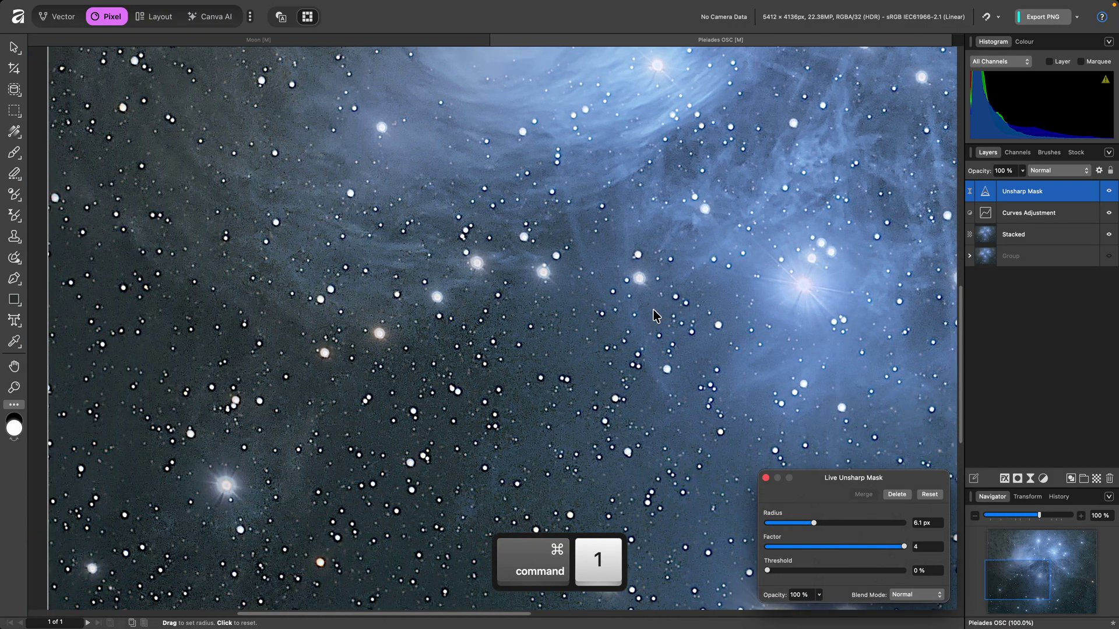
{"action": "scroll", "coordinate": [516, 337], "scroll_direction": "up", "scroll_amount": 5}
{"action": "scroll", "coordinate": [516, 337], "scroll_direction": "up", "scroll_amount": 2}
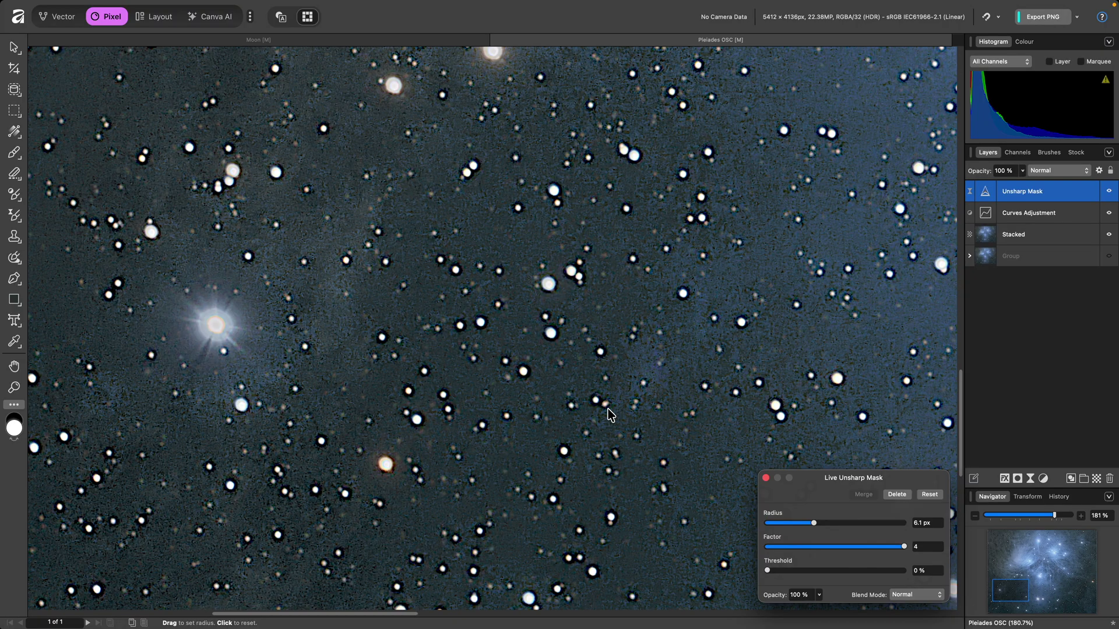
Step: Hide the Unsharp Mask layer and add a Live Multi Band Sharpen layer instead
{"action": "left_click", "coordinate": [1109, 191]}
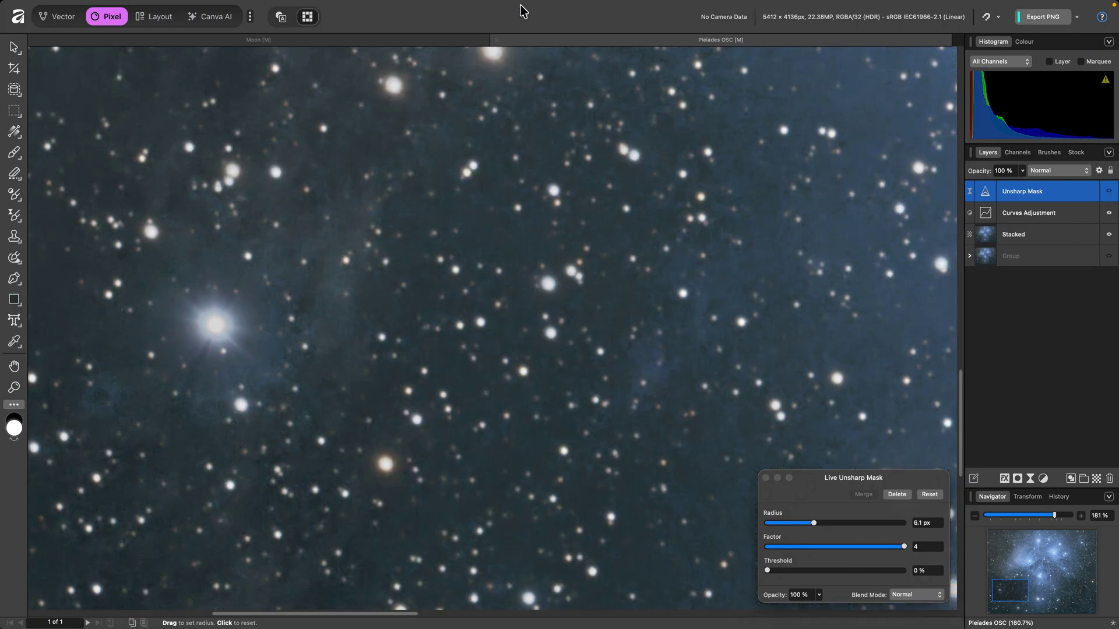
{"action": "left_click", "coordinate": [240, 8]}
{"action": "mouse_move", "coordinate": [294, 114]}
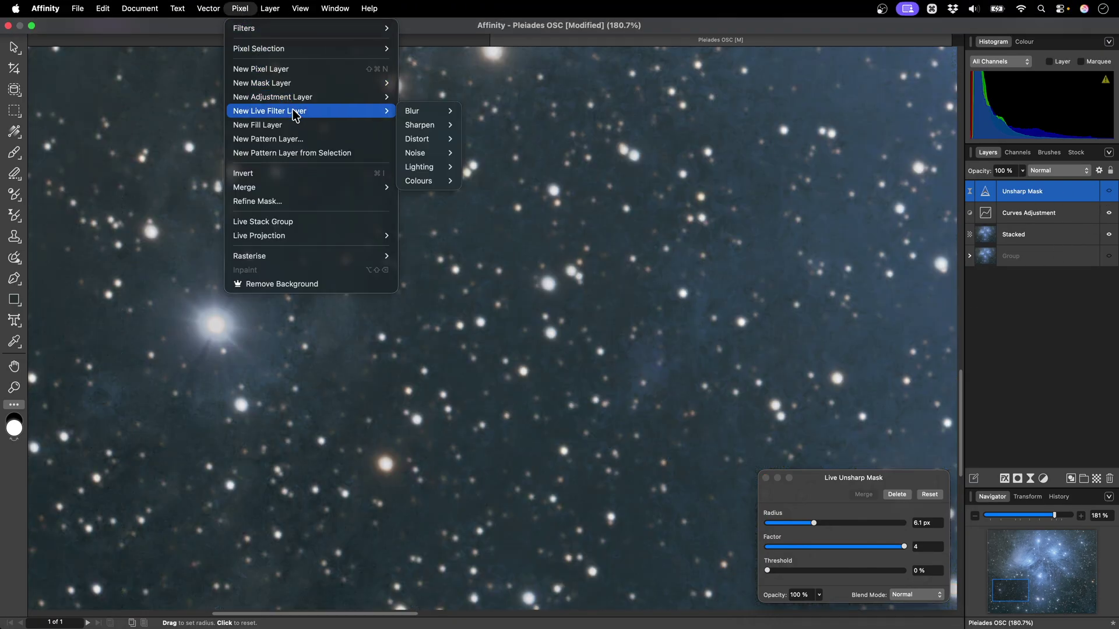
{"action": "mouse_move", "coordinate": [432, 124]}
{"action": "left_click", "coordinate": [508, 168]}
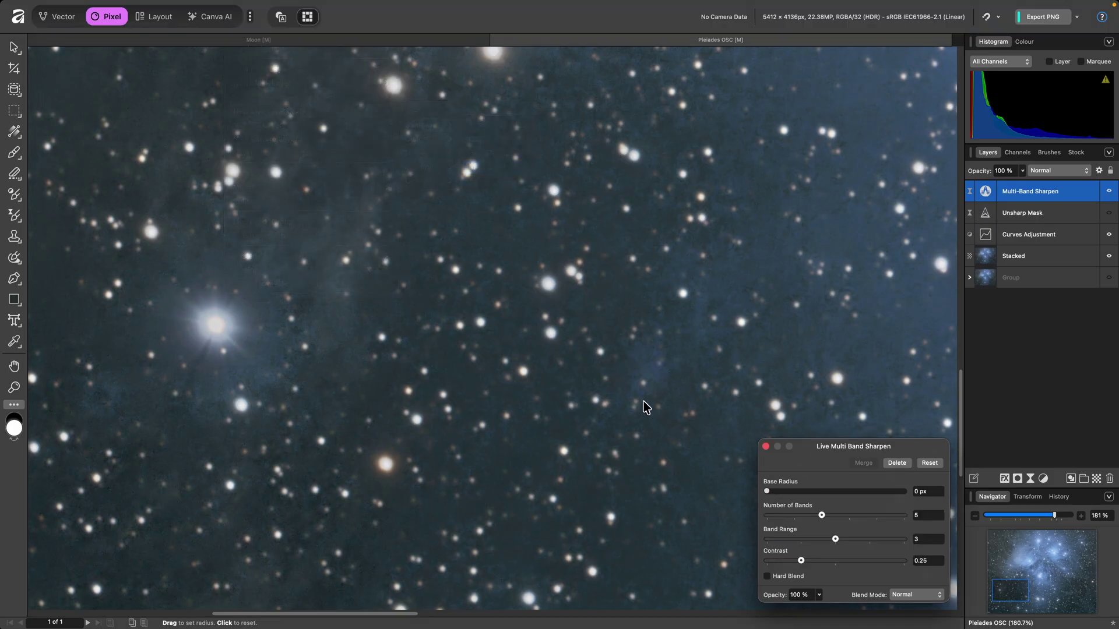
Step: Set the sharpen to 2 px base radius, 8 bands, band range 1 and contrast 1
{"action": "left_click_drag", "start_coordinate": [774, 491], "coordinate": [924, 499]}
{"action": "left_click_drag", "start_coordinate": [851, 518], "coordinate": [905, 567]}
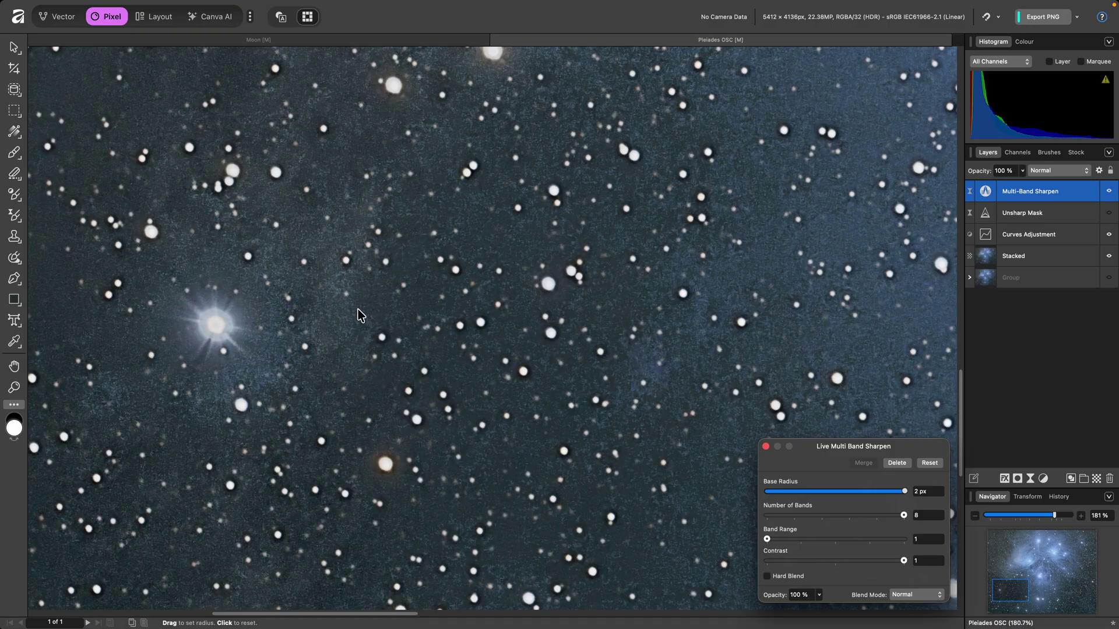
{"action": "scroll", "coordinate": [575, 282], "scroll_direction": "down", "scroll_amount": 4}
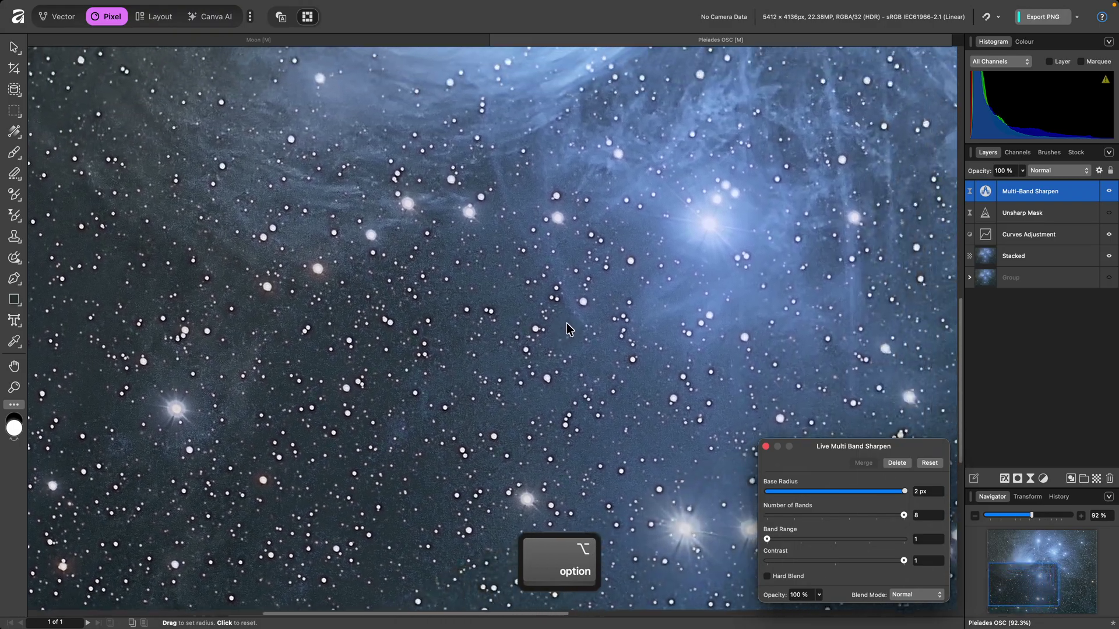
Step: Widen the Pleiades sharpen's band range to 5, drop contrast to 0.5, and dismiss the dialog
{"action": "left_click_drag", "start_coordinate": [568, 329], "coordinate": [430, 425]}
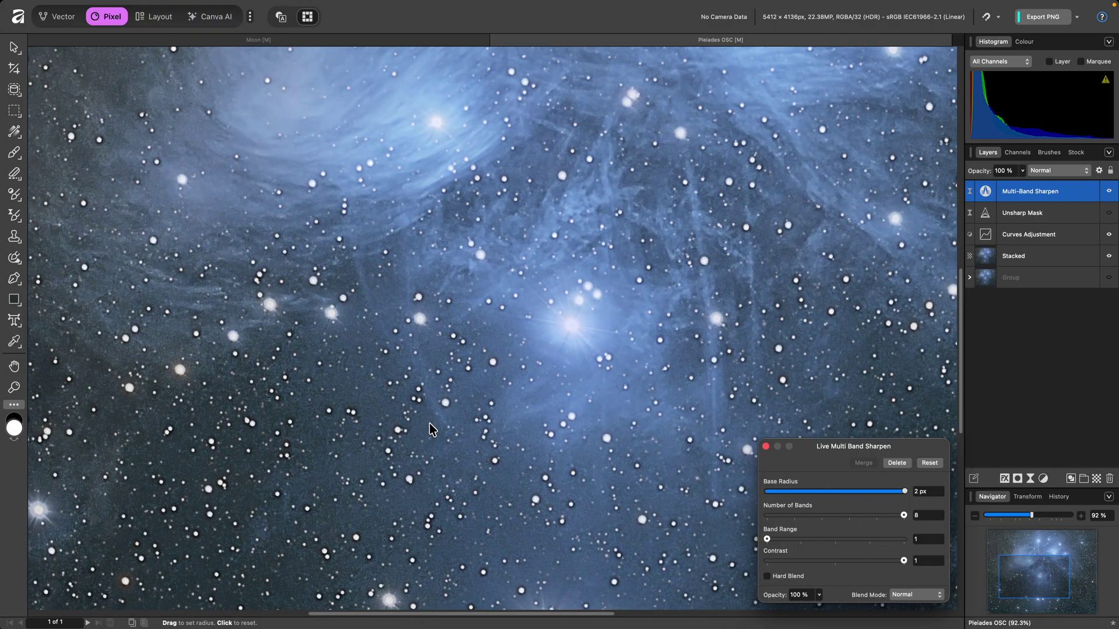
{"action": "left_click_drag", "start_coordinate": [790, 539], "coordinate": [836, 563]}
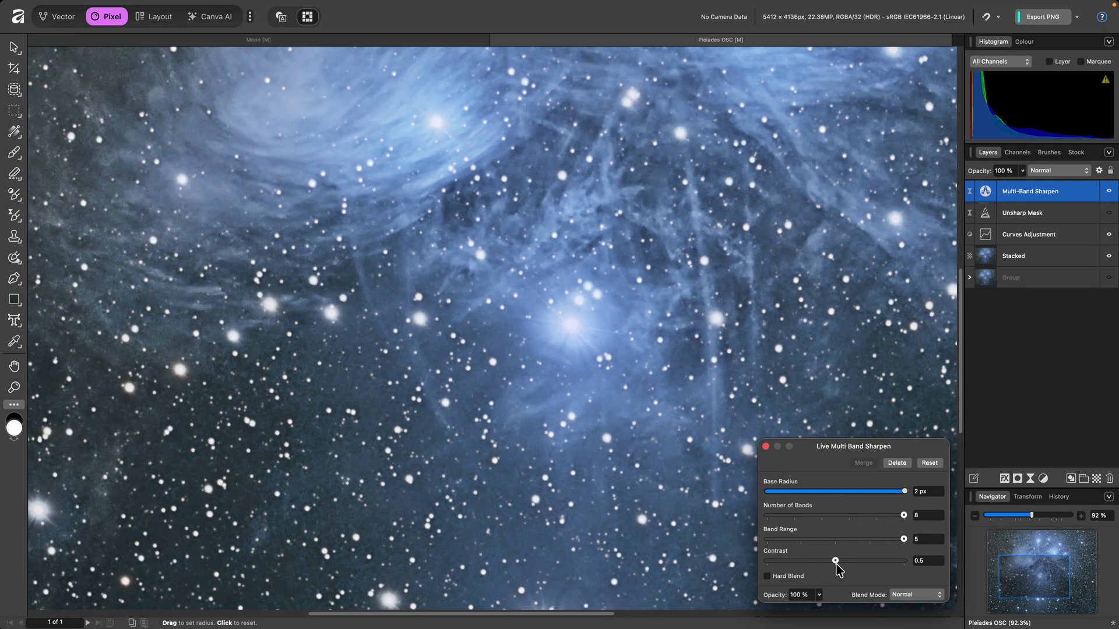
{"action": "key", "text": "Escape"}
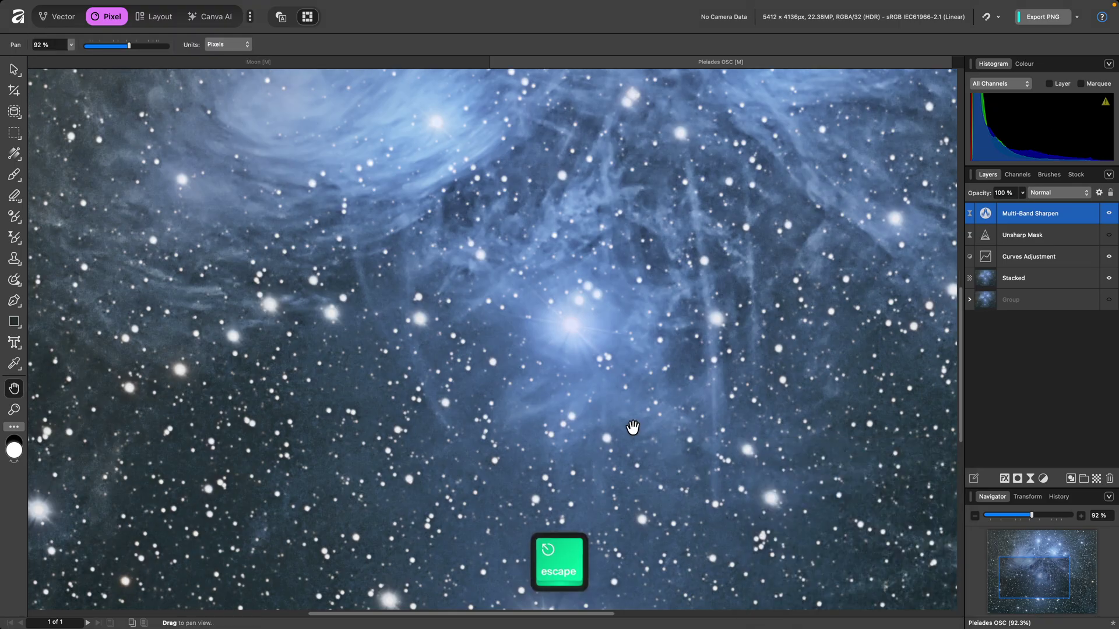
Step: Zoom to fit the entire Pleiades image to review the sharpened nebula filaments
{"action": "key", "text": "super+0"}
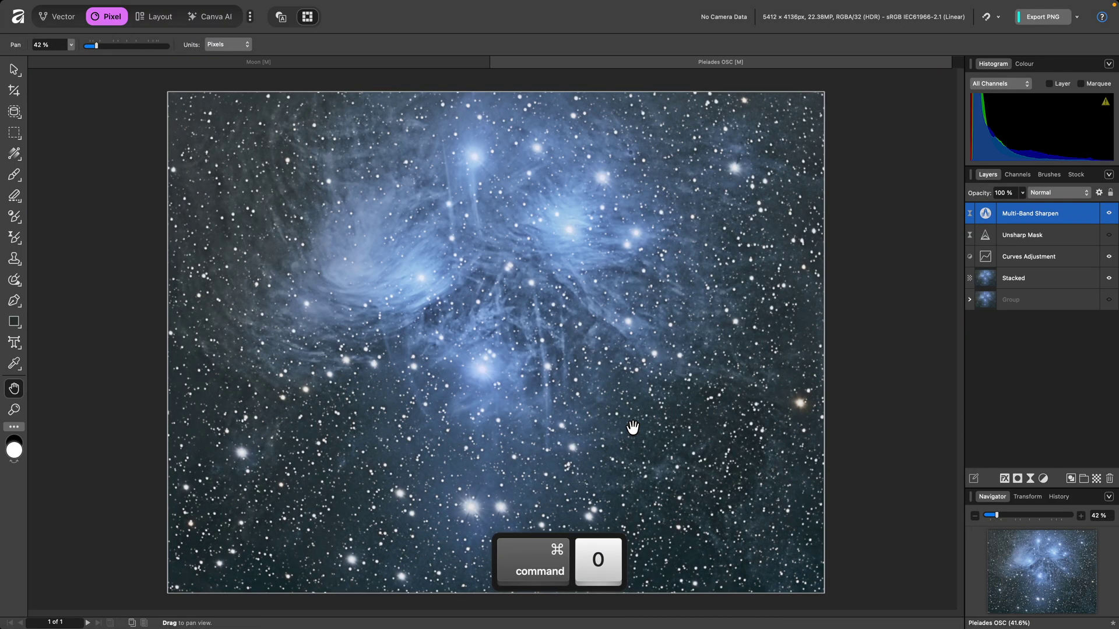